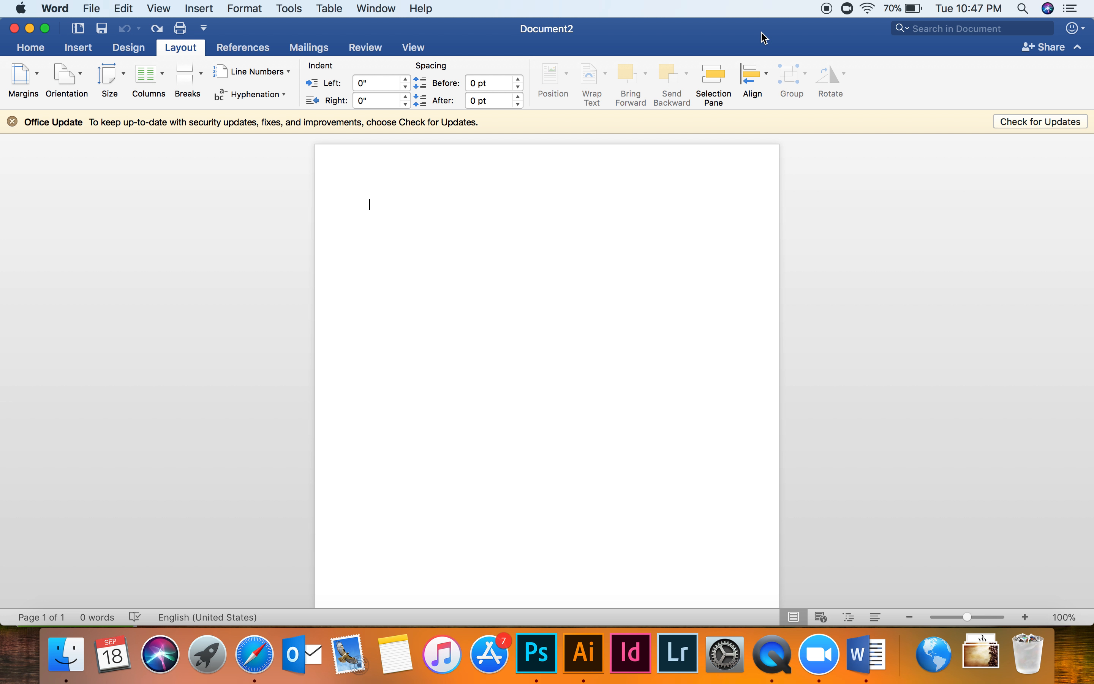
Step: Set the blank document to Landscape orientation with Narrow margins of 0.5" on all sides
{"action": "scroll", "coordinate": [806, 201], "scroll_direction": "down", "scroll_amount": 2}
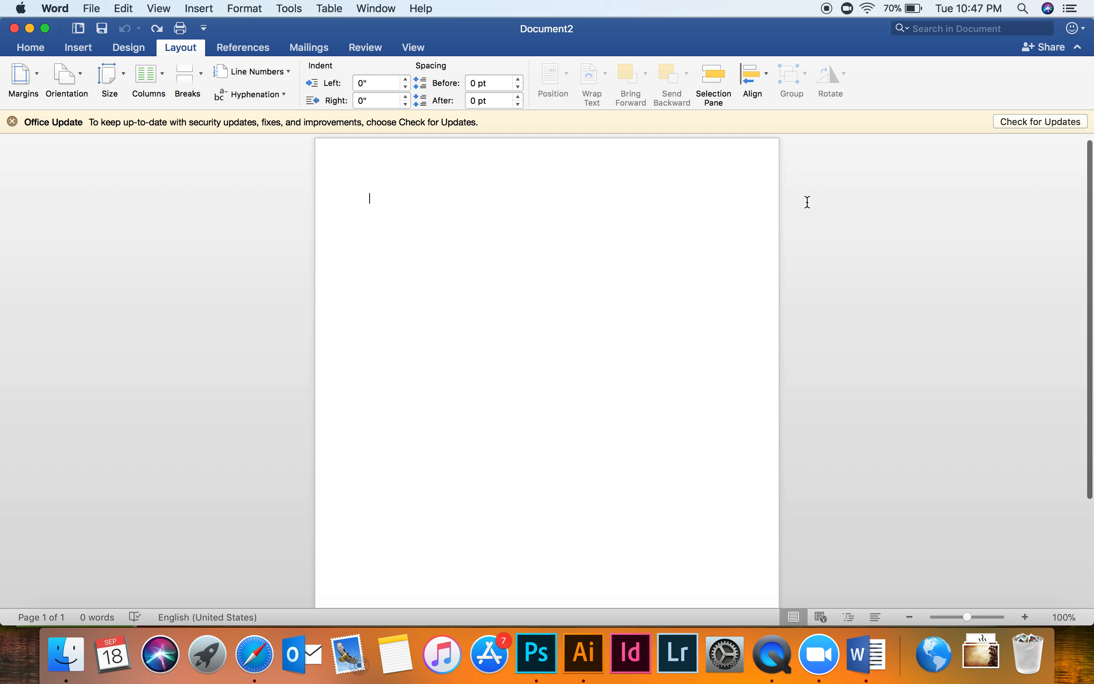
{"action": "scroll", "coordinate": [807, 201], "scroll_direction": "up", "scroll_amount": 3}
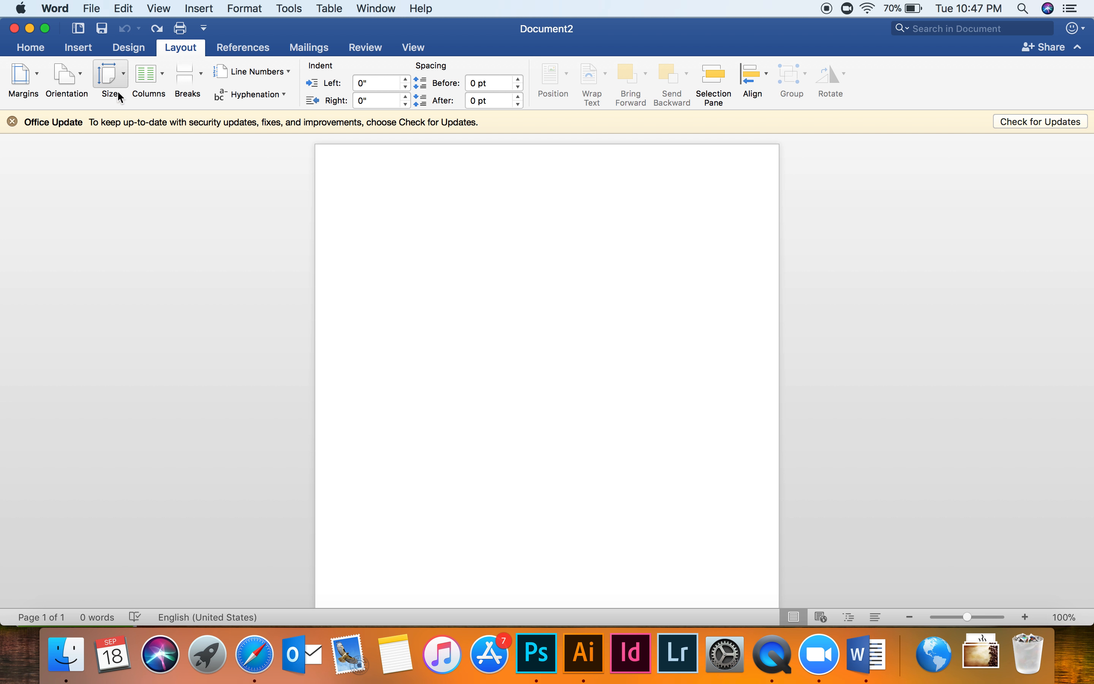
{"action": "left_click", "coordinate": [80, 78]}
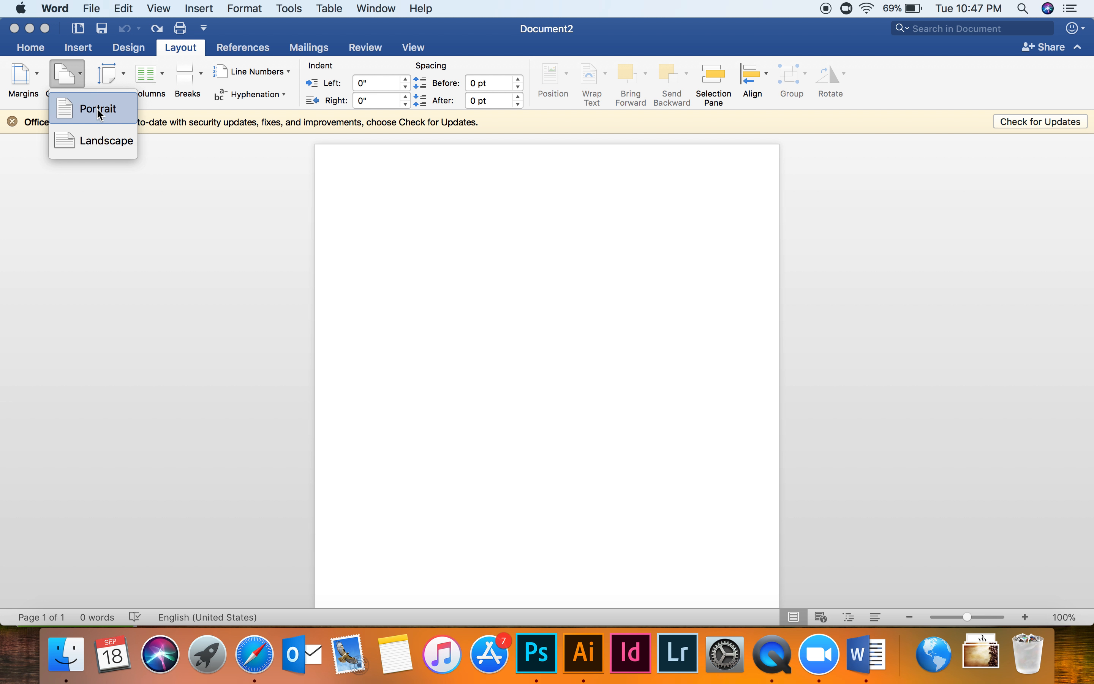
{"action": "left_click", "coordinate": [101, 139]}
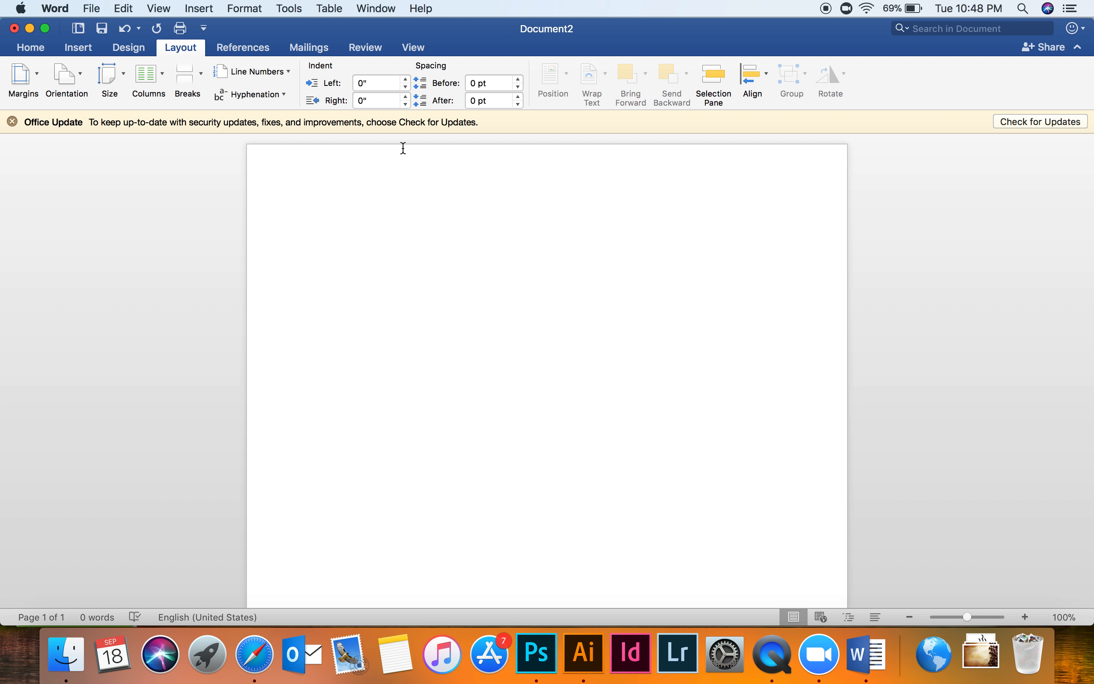
{"action": "left_click", "coordinate": [36, 76]}
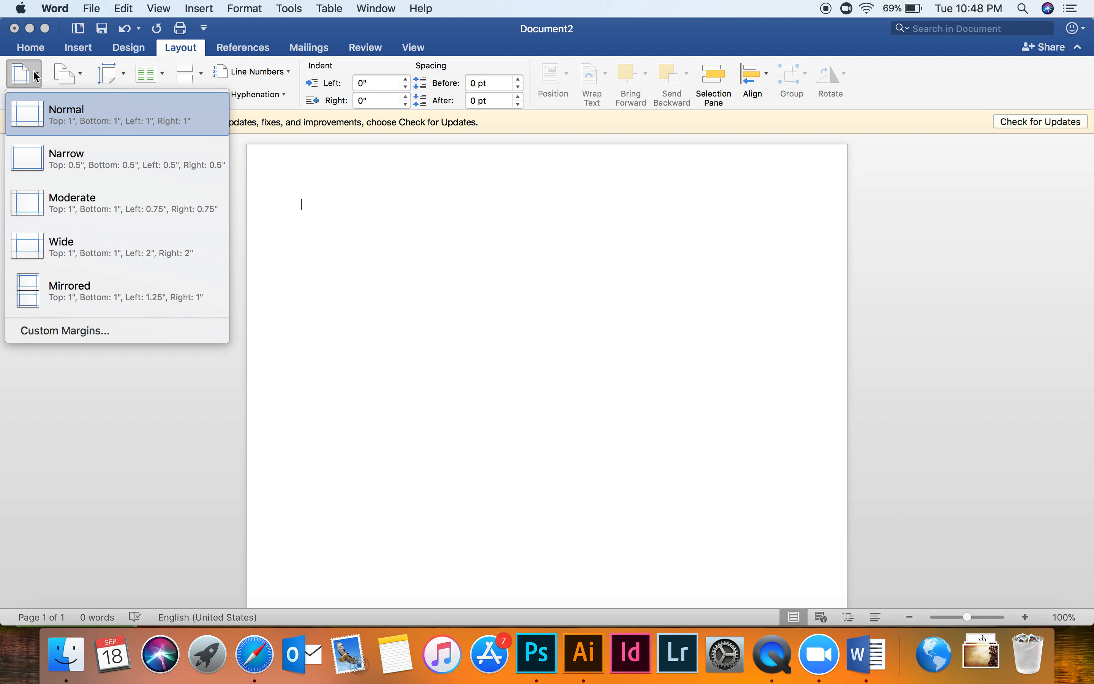
{"action": "left_click", "coordinate": [84, 164]}
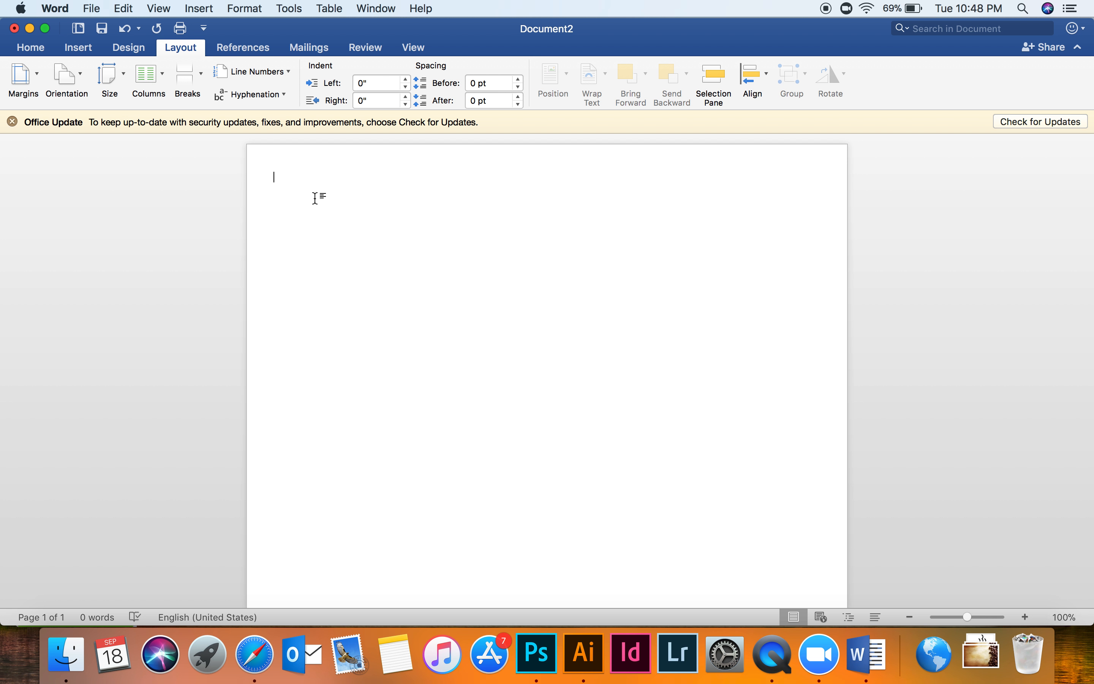
Step: Insert the picture coffeelogo.png from the Desktop folder into the document
{"action": "left_click", "coordinate": [81, 52]}
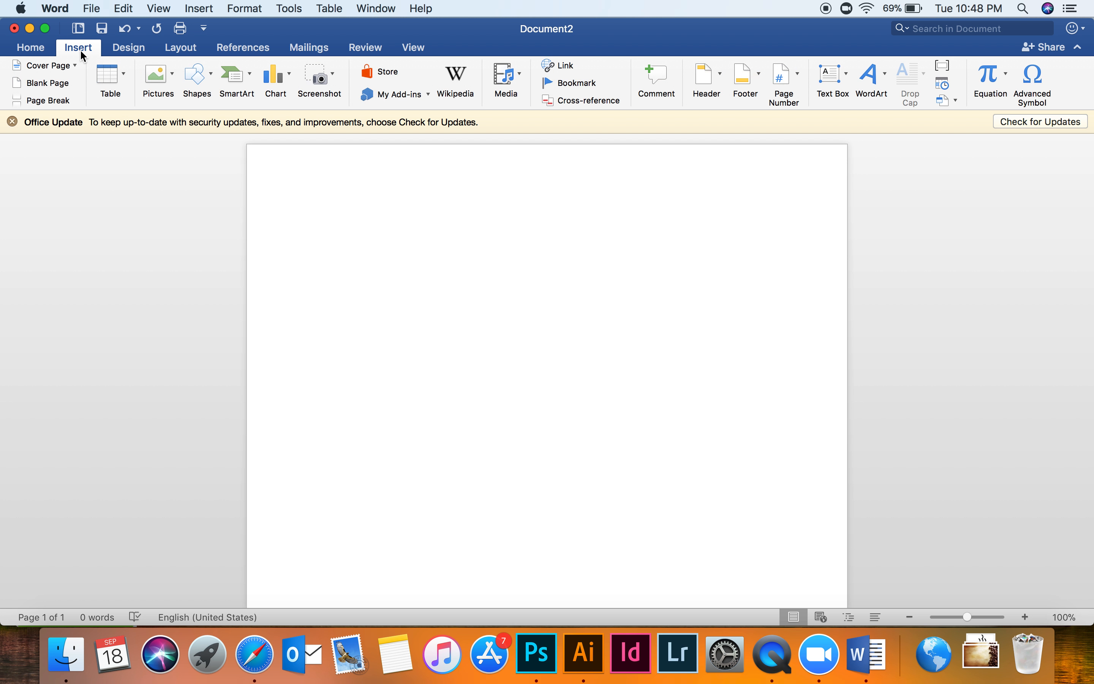
{"action": "left_click", "coordinate": [173, 77]}
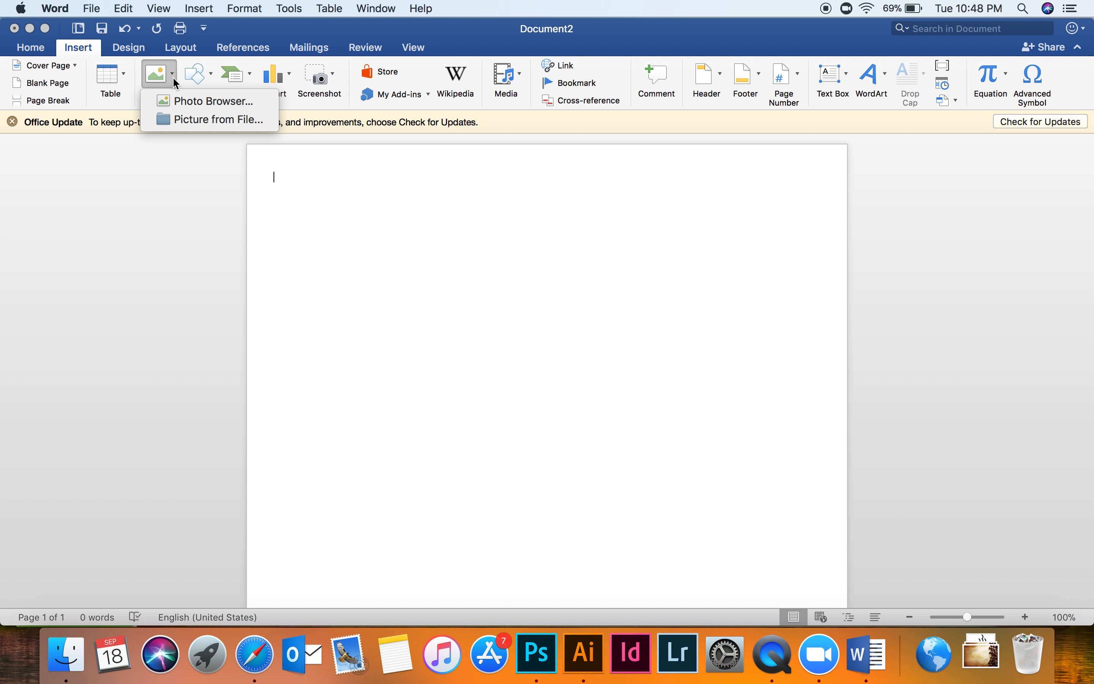
{"action": "left_click", "coordinate": [186, 119]}
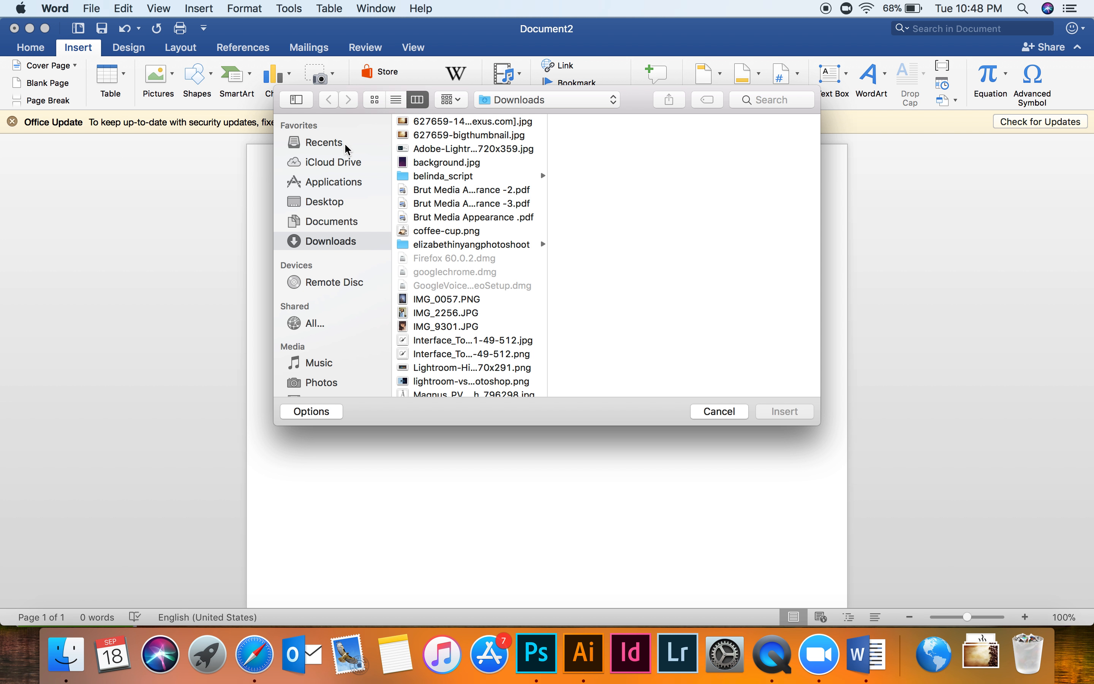
{"action": "left_click", "coordinate": [336, 203]}
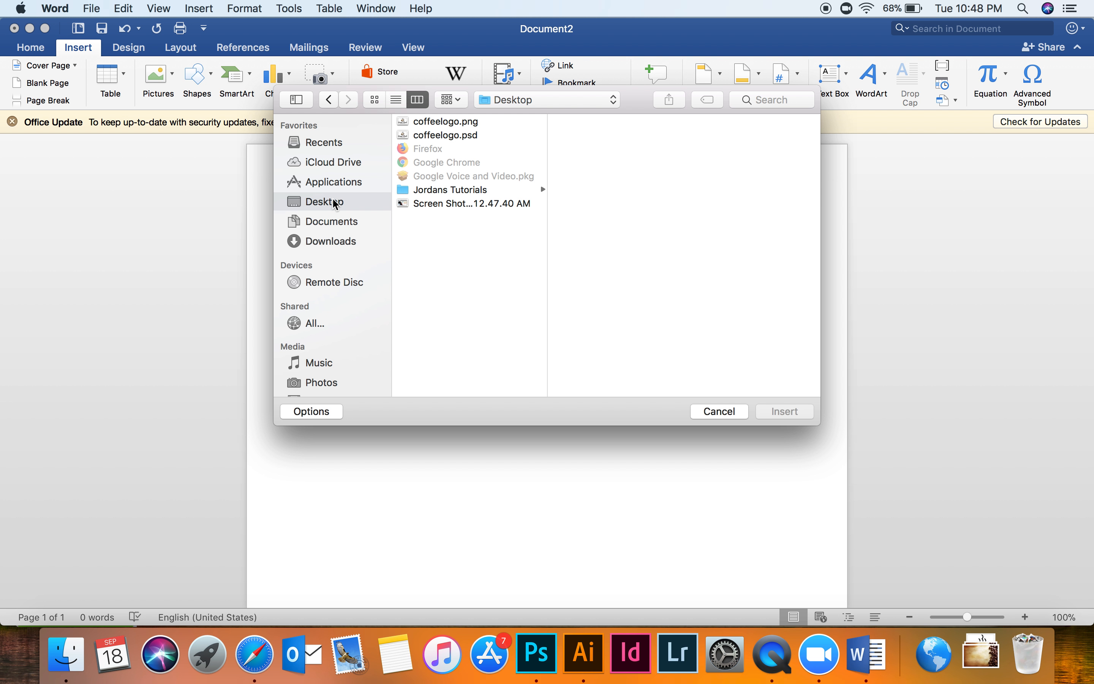
{"action": "left_click", "coordinate": [457, 120]}
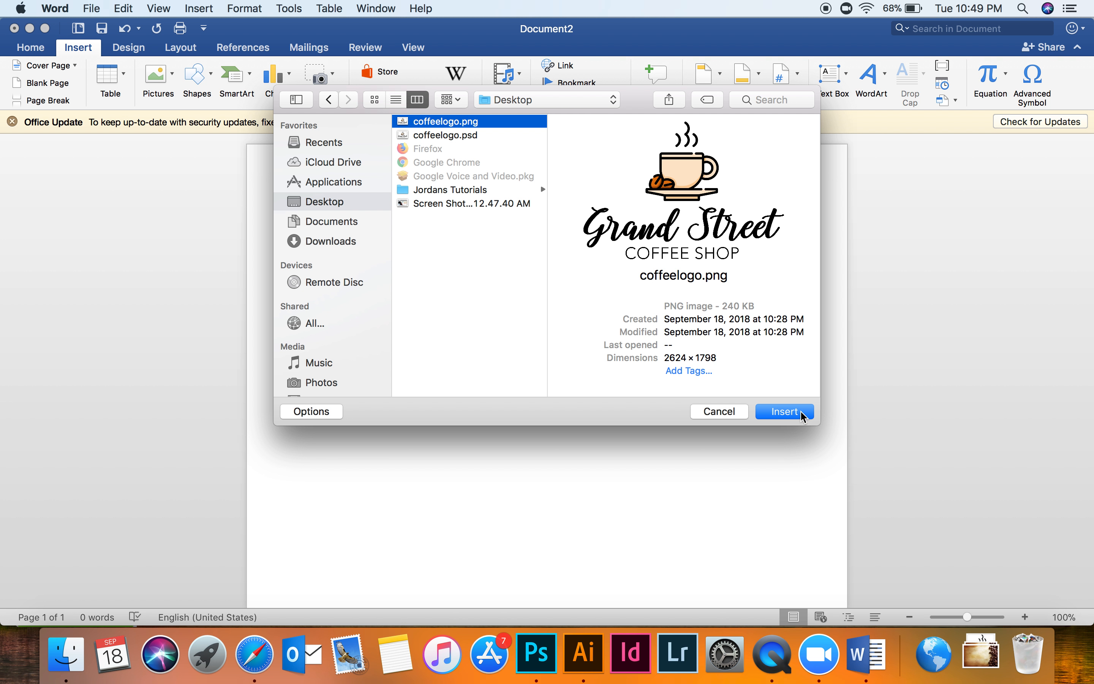
{"action": "left_click", "coordinate": [802, 414]}
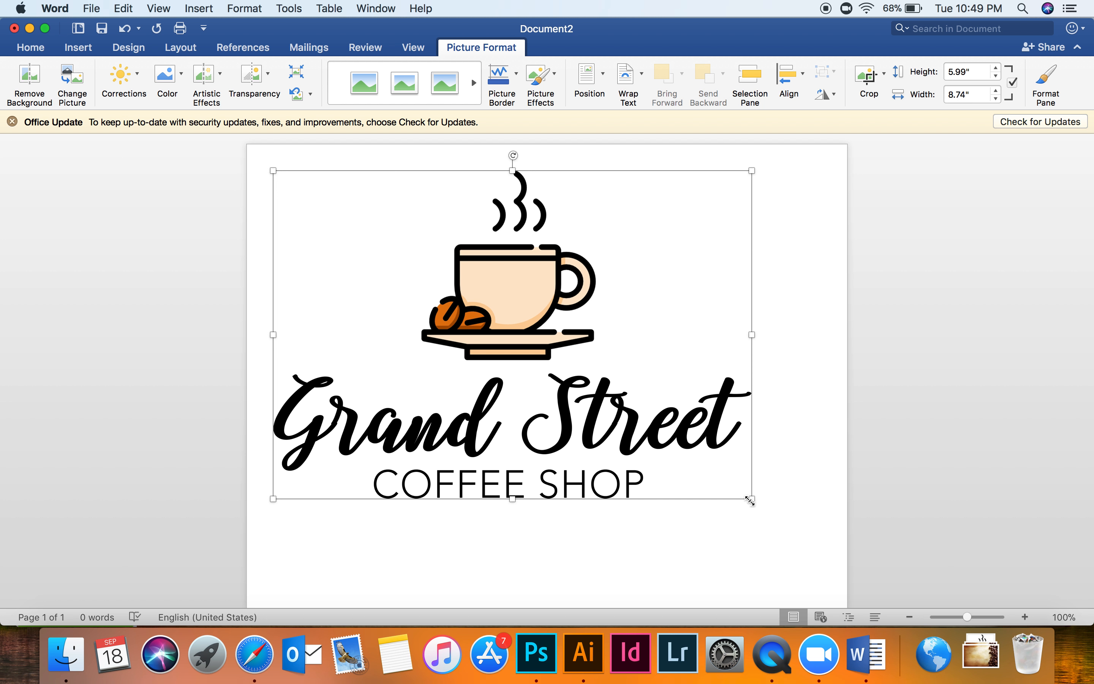
Step: Shrink the coffee shop logo proportionally to about 1.52" high by 2.22" wide and center it on the page
{"action": "left_click_drag", "start_coordinate": [710, 468], "coordinate": [396, 254]}
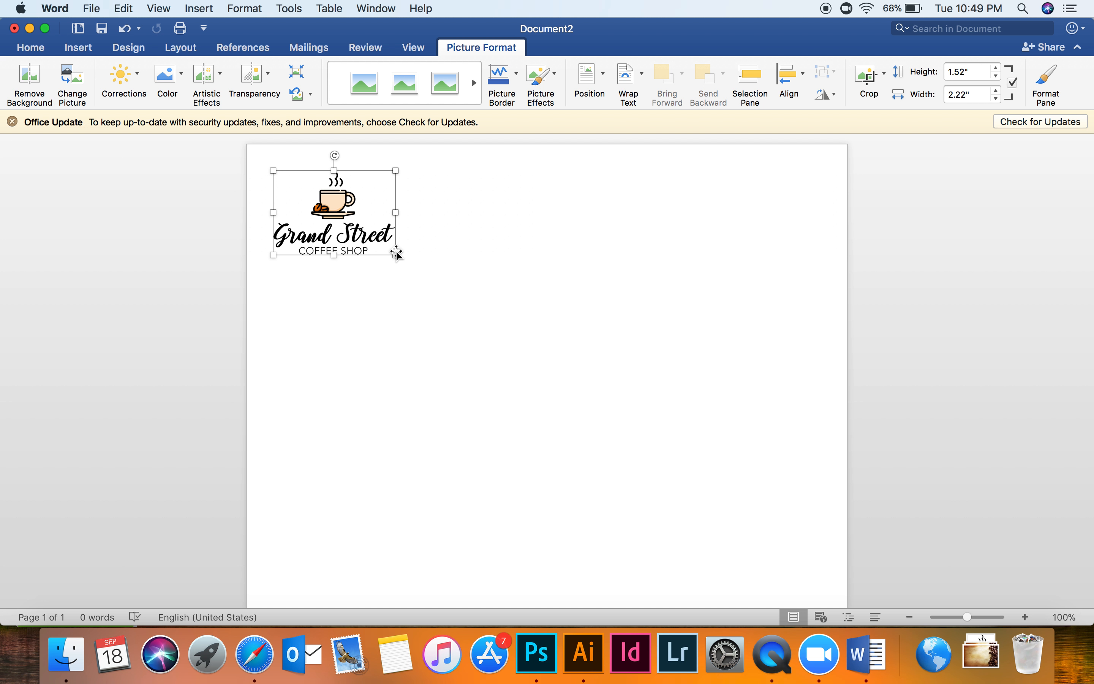
{"action": "left_click", "coordinate": [30, 47]}
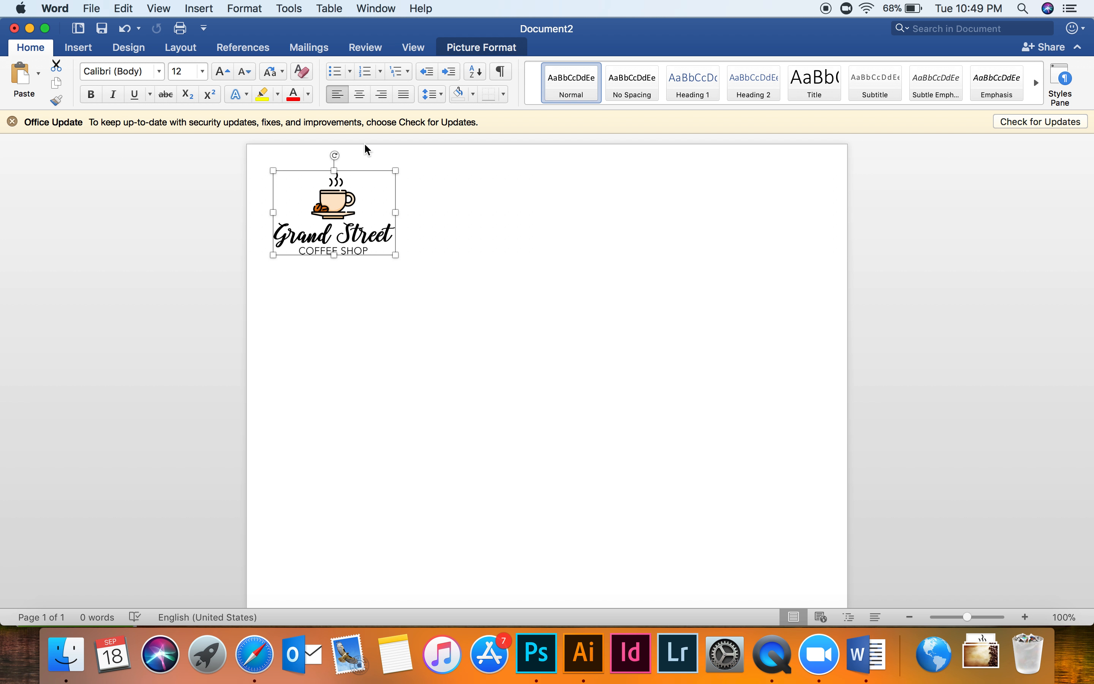
{"action": "left_click", "coordinate": [360, 95]}
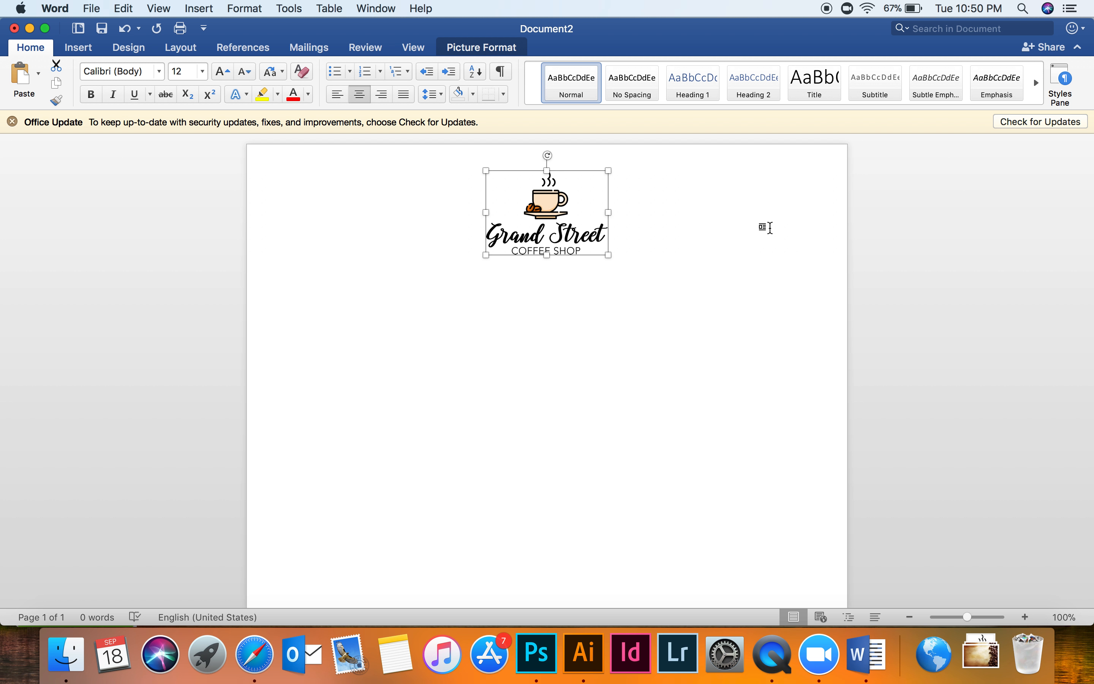
Step: Insert a Continuous section break after the logo and set the new section to two columns
{"action": "left_click", "coordinate": [184, 51]}
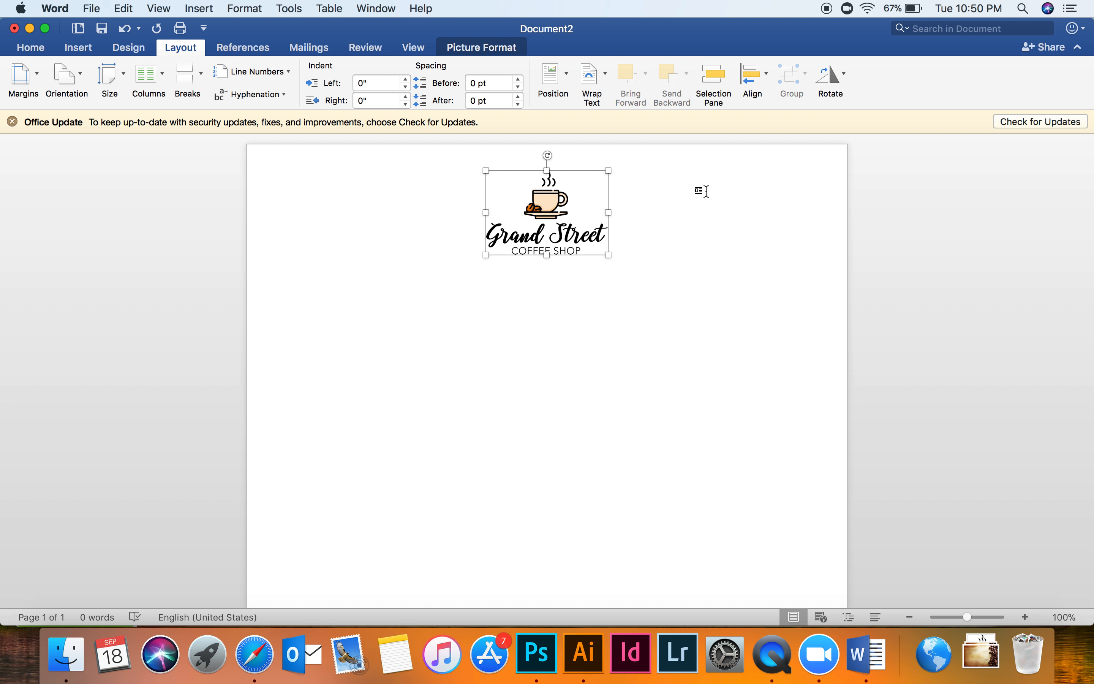
{"action": "left_click", "coordinate": [650, 230]}
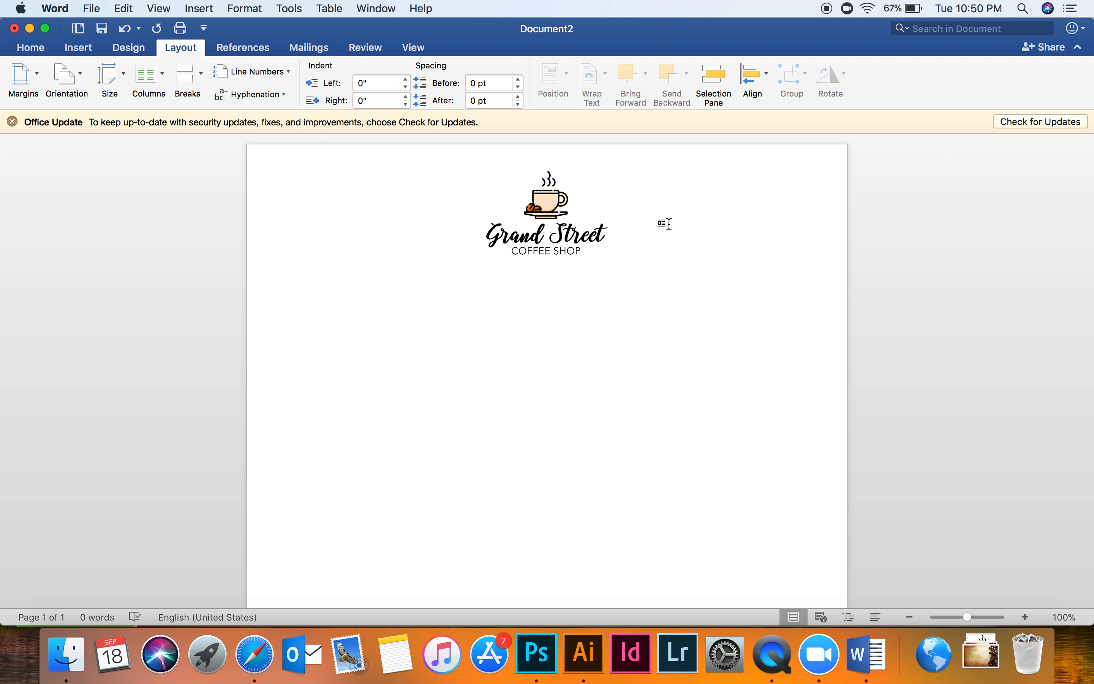
{"action": "left_click", "coordinate": [201, 76]}
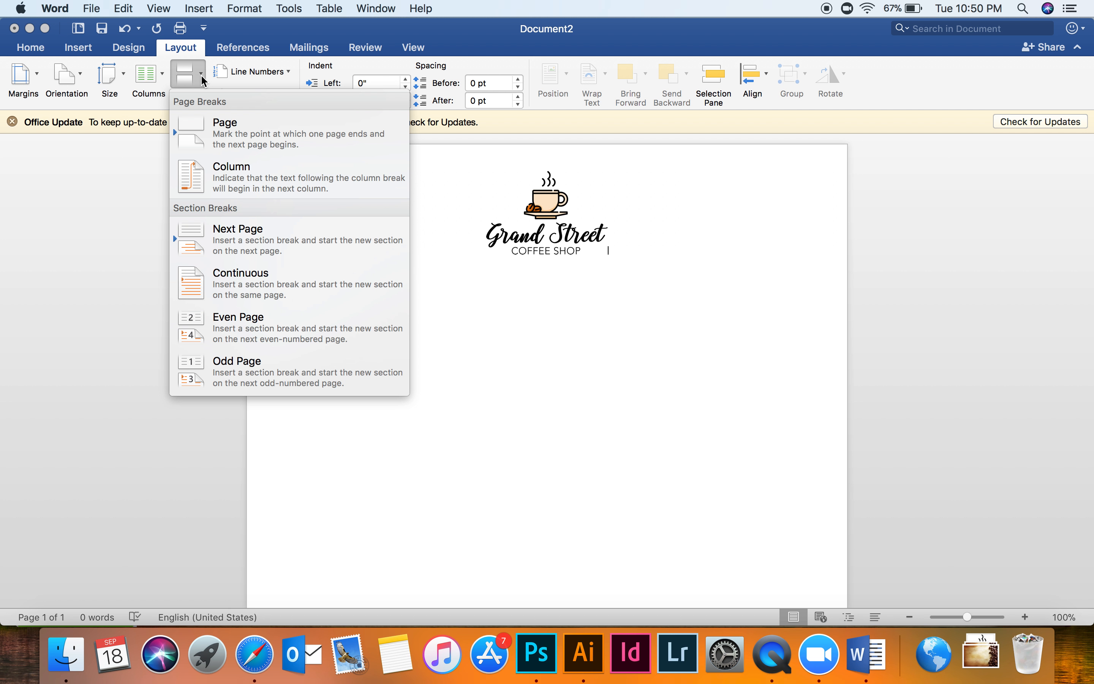
{"action": "left_click", "coordinate": [262, 281]}
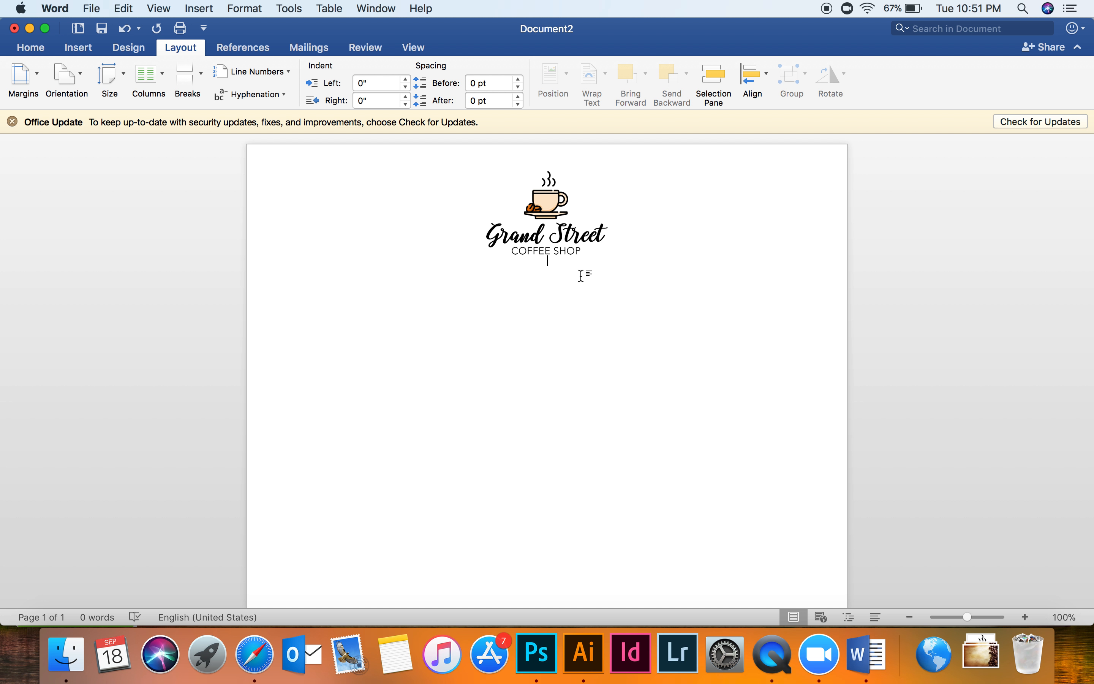
{"action": "left_click", "coordinate": [154, 80]}
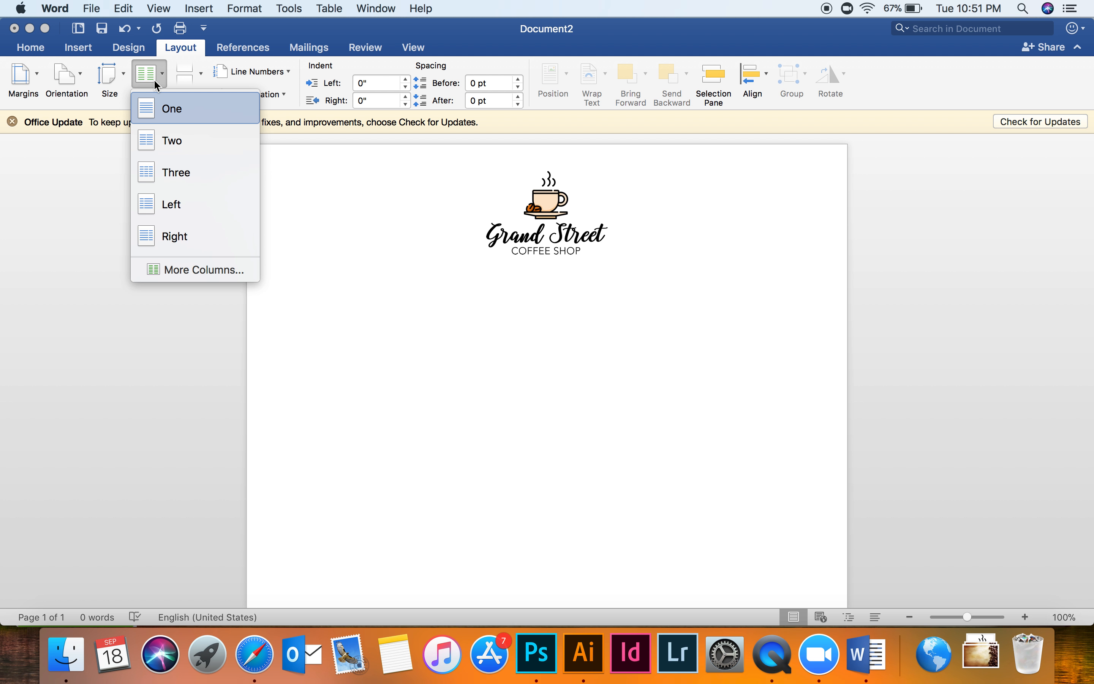
{"action": "left_click", "coordinate": [184, 142]}
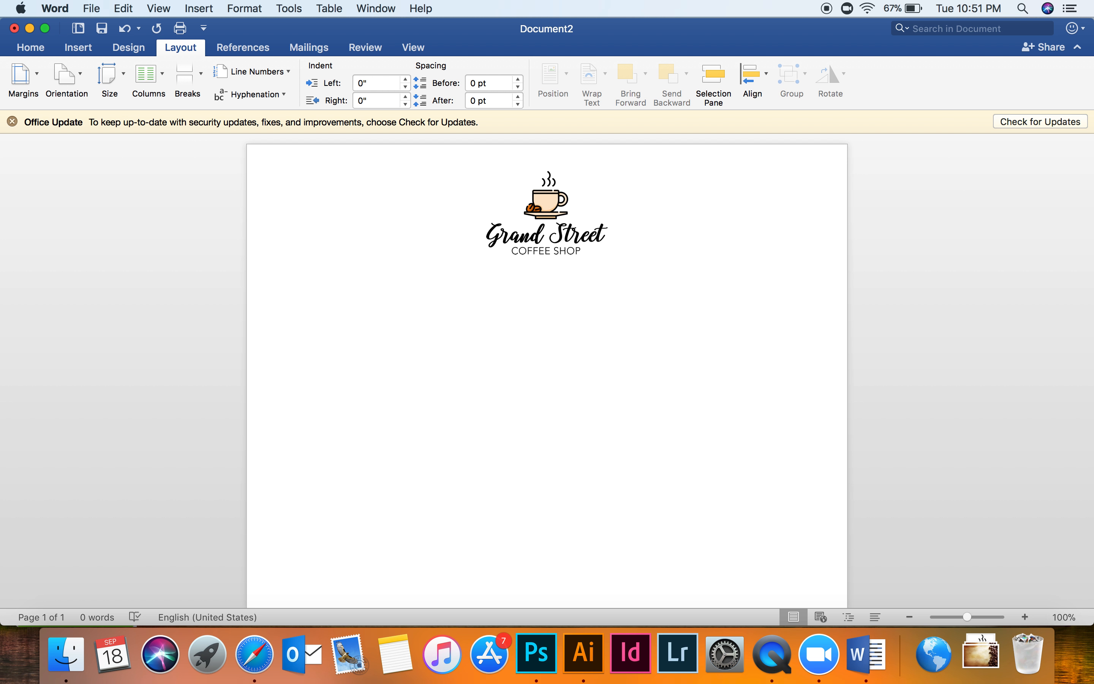
Step: Enter the heading "Menu" in the first column and "Nutrition" at the start of the second column, using blank lines between them
{"action": "type", "text": "Menu"}
{"action": "key", "text": "Return"}
{"action": "key", "text": "Return"}
{"action": "key", "text": "Return"}
{"action": "key", "text": "Return"}
{"action": "key", "text": "Return"}
{"action": "key", "text": "Return"}
{"action": "key", "text": "Return"}
{"action": "key", "text": "Return"}
{"action": "key", "text": "Return"}
{"action": "key", "text": "Return"}
{"action": "key", "text": "Return"}
{"action": "key", "text": "Return"}
{"action": "key", "text": "Return"}
{"action": "key", "text": "Return"}
{"action": "type", "text": "Nutrition"}
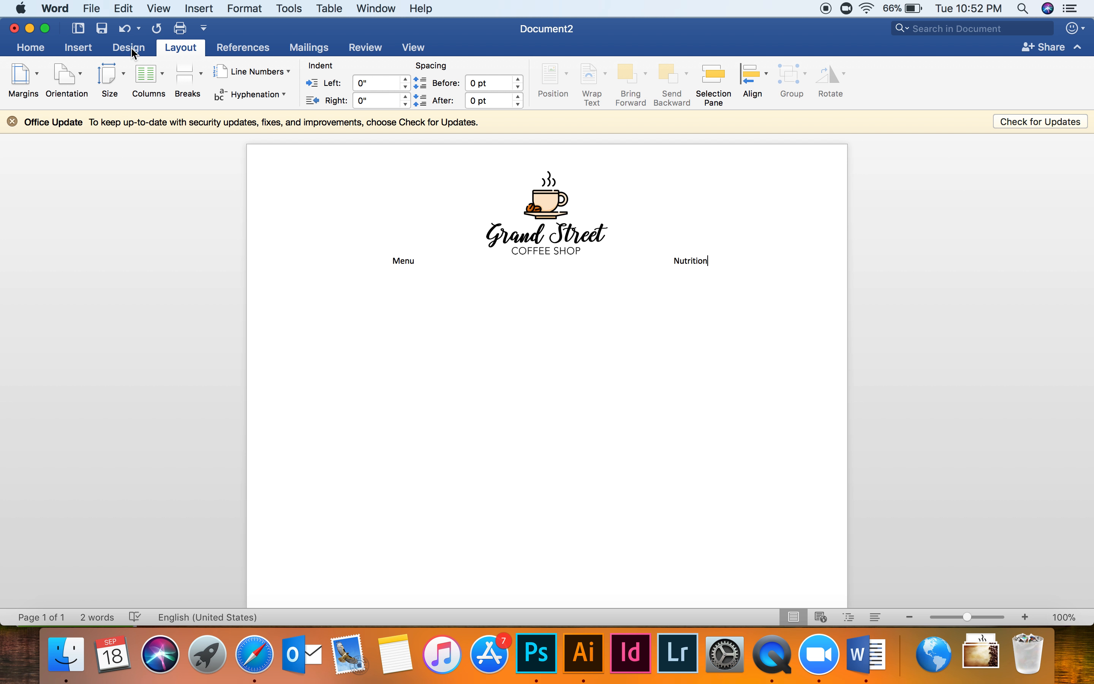
{"action": "left_click", "coordinate": [121, 56]}
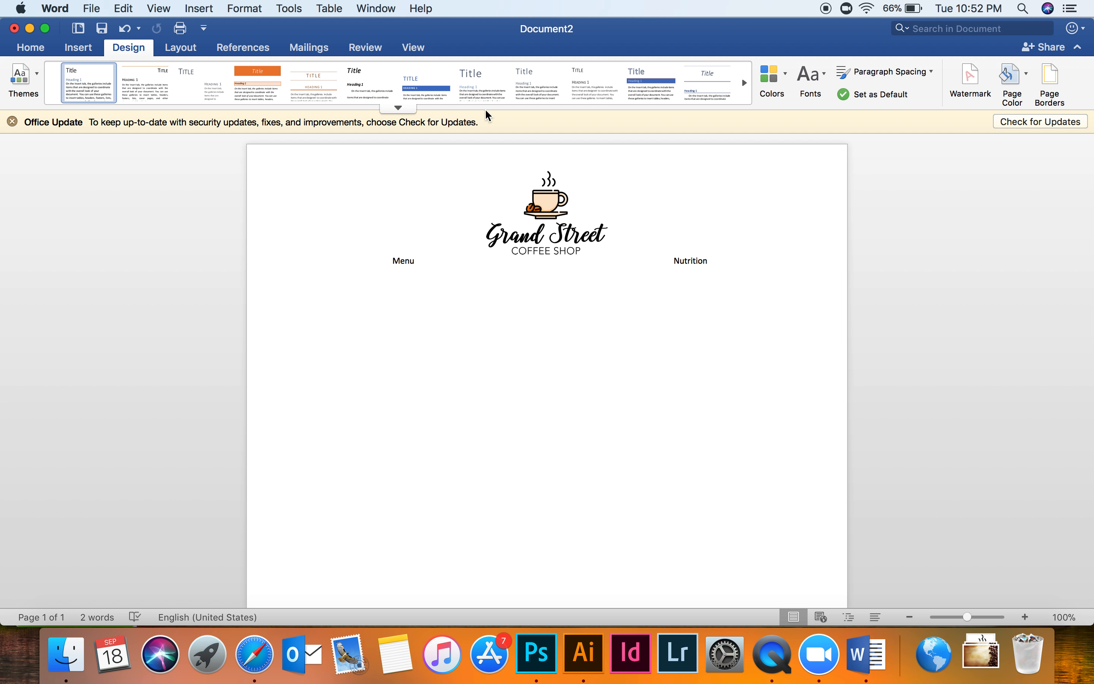
{"action": "left_click", "coordinate": [972, 81]}
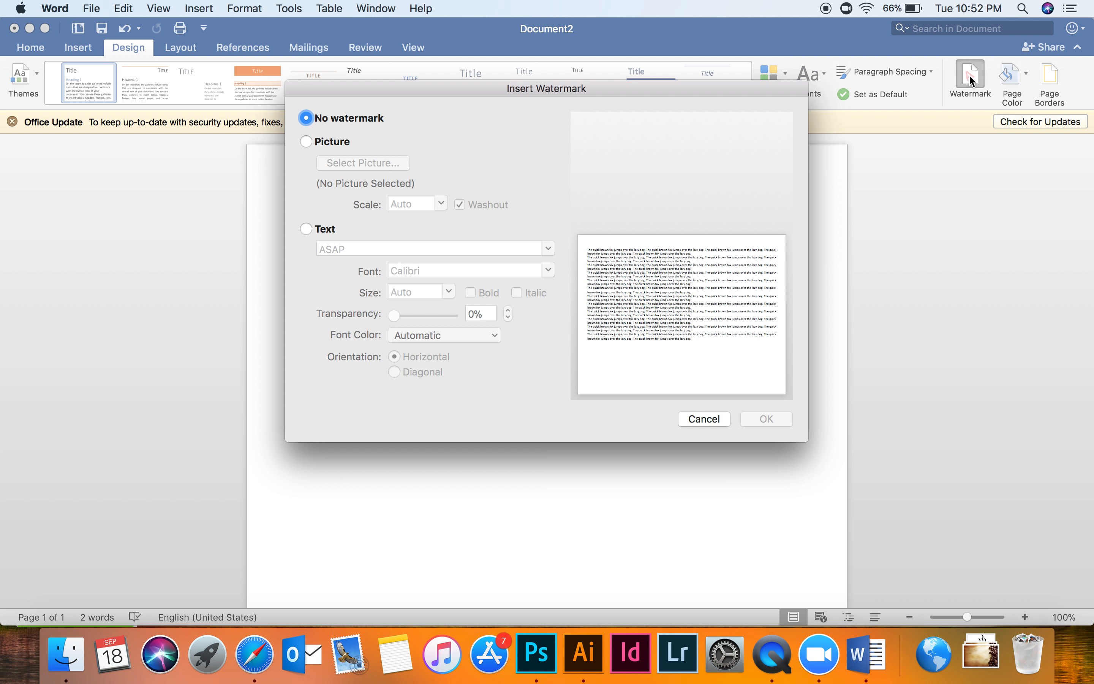
{"action": "left_click_drag", "start_coordinate": [563, 90], "coordinate": [847, 113]}
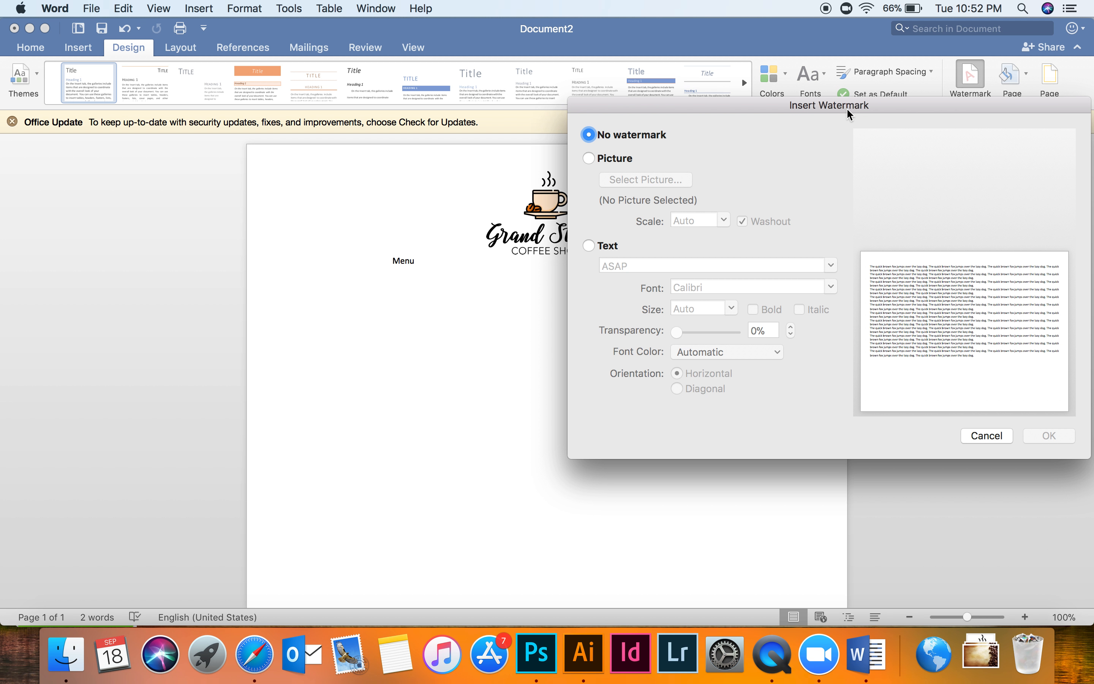
{"action": "left_click", "coordinate": [588, 158]}
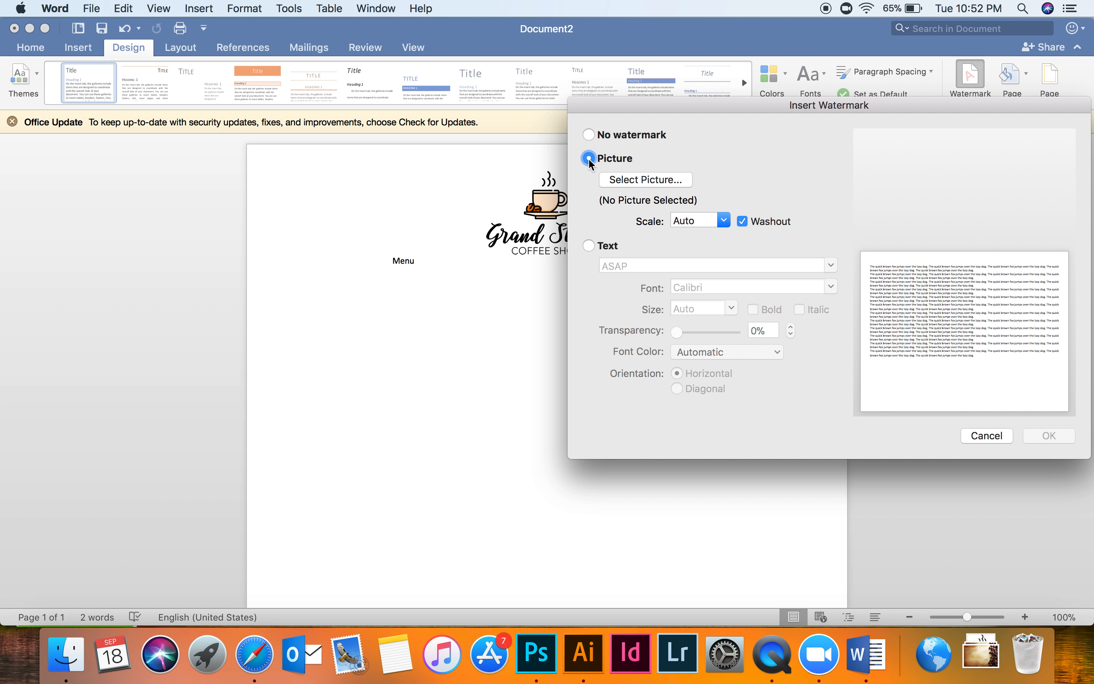
{"action": "left_click", "coordinate": [656, 180]}
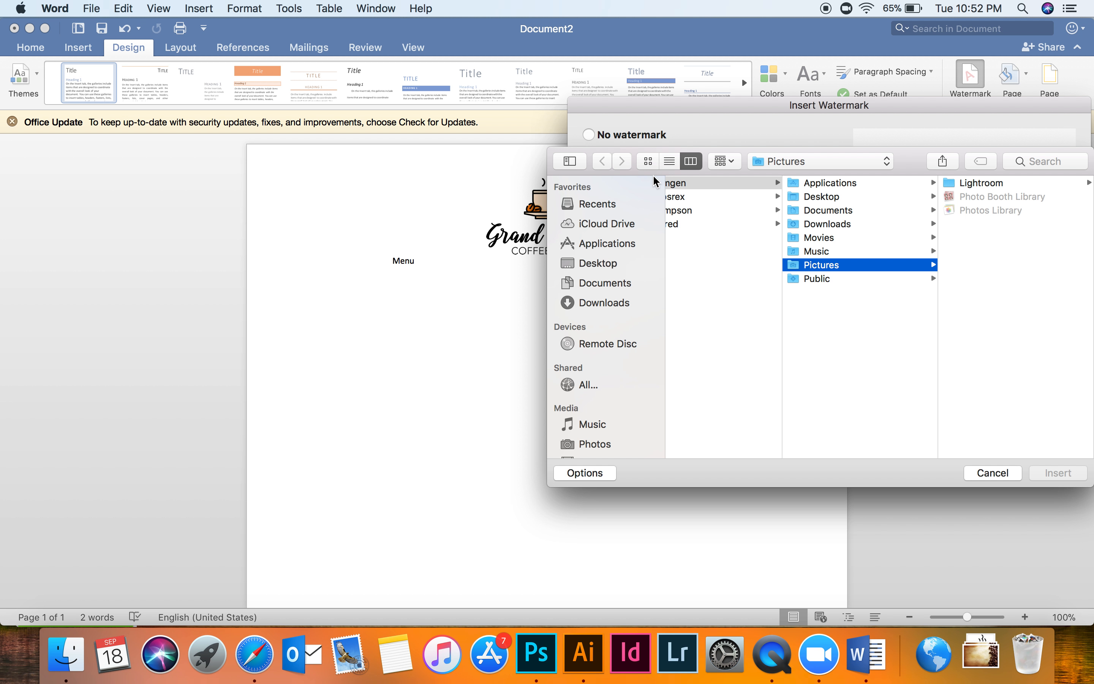
{"action": "left_click", "coordinate": [603, 303]}
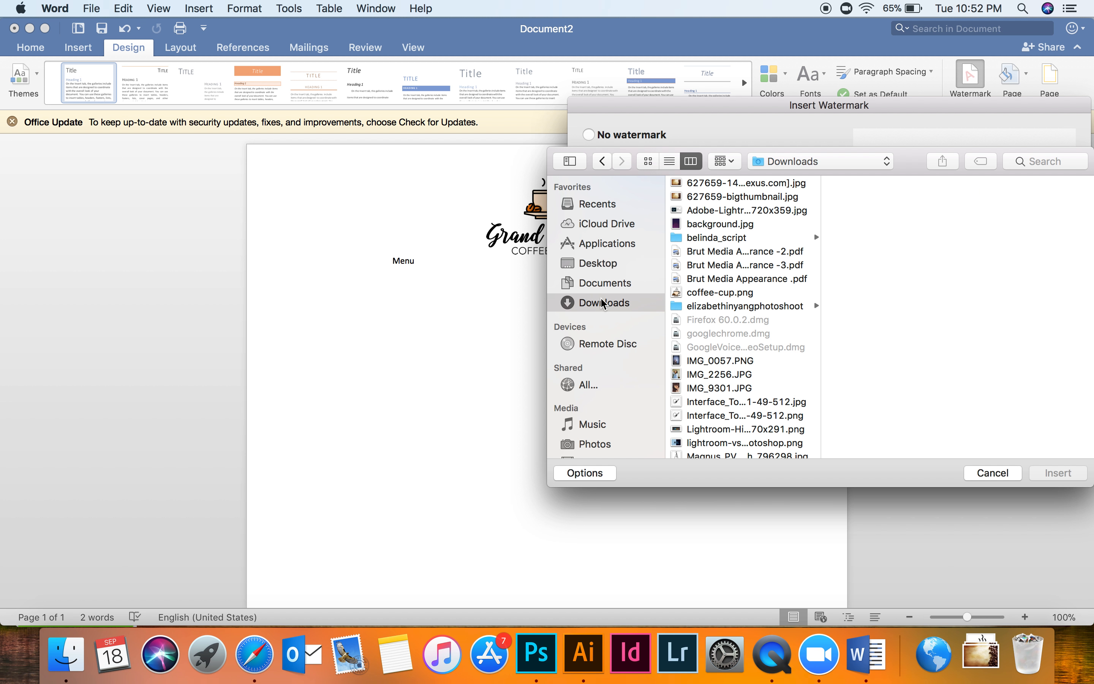
{"action": "left_click", "coordinate": [759, 185]}
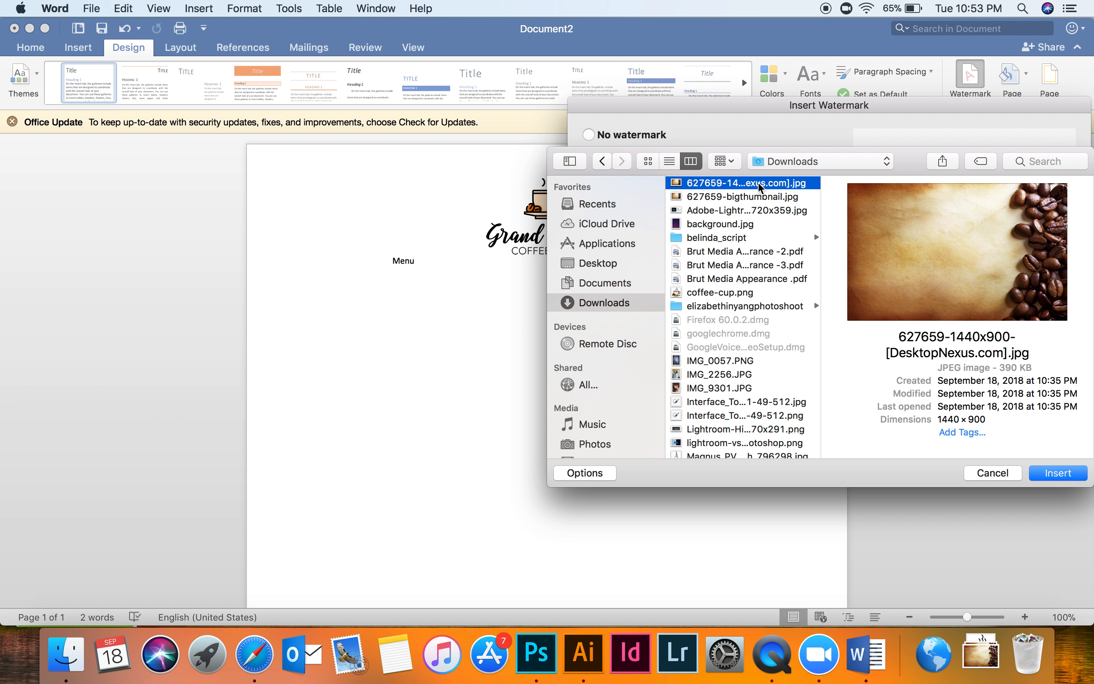
{"action": "left_click", "coordinate": [1057, 473]}
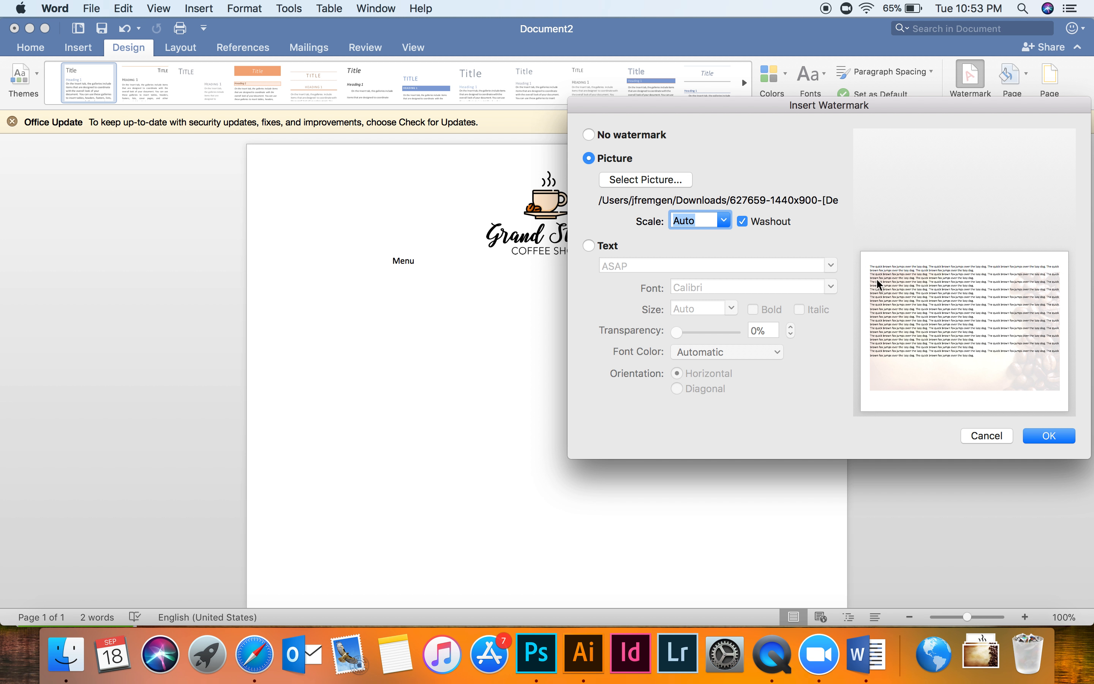
Step: Turn off Washout for the picture watermark, set its scale to 150%, and apply it to the page
{"action": "left_click", "coordinate": [740, 223]}
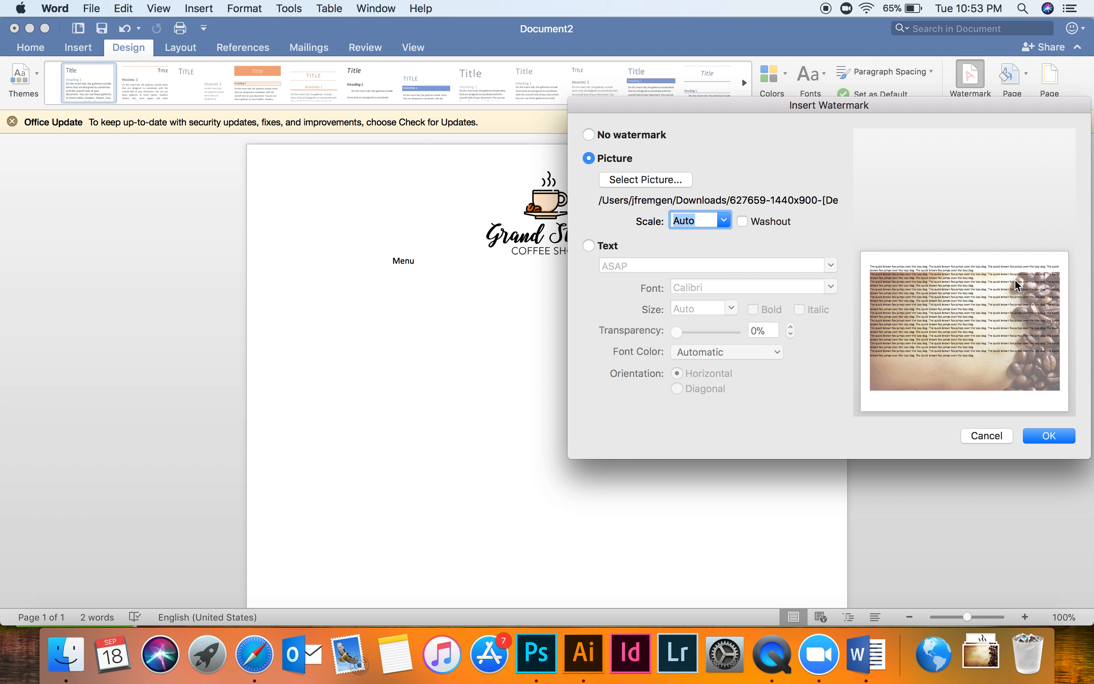
{"action": "left_click", "coordinate": [725, 221]}
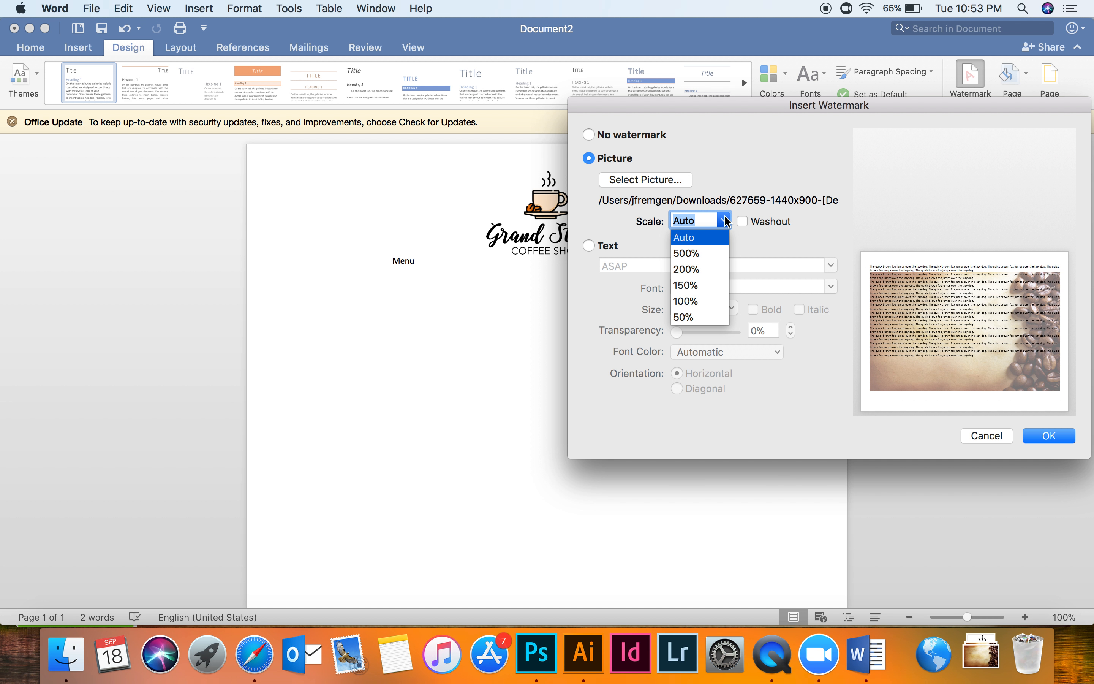
{"action": "left_click", "coordinate": [690, 301]}
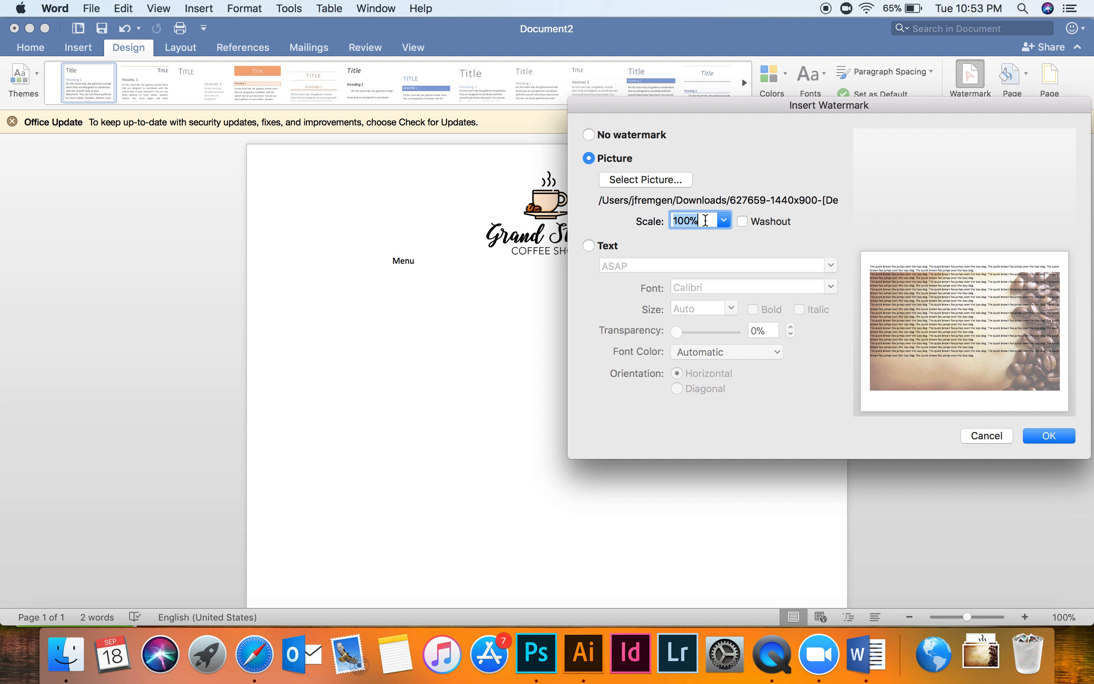
{"action": "left_click", "coordinate": [706, 220]}
{"action": "left_click_drag", "start_coordinate": [702, 220], "coordinate": [666, 220]}
{"action": "left_click", "coordinate": [723, 221]}
{"action": "left_click", "coordinate": [701, 285]}
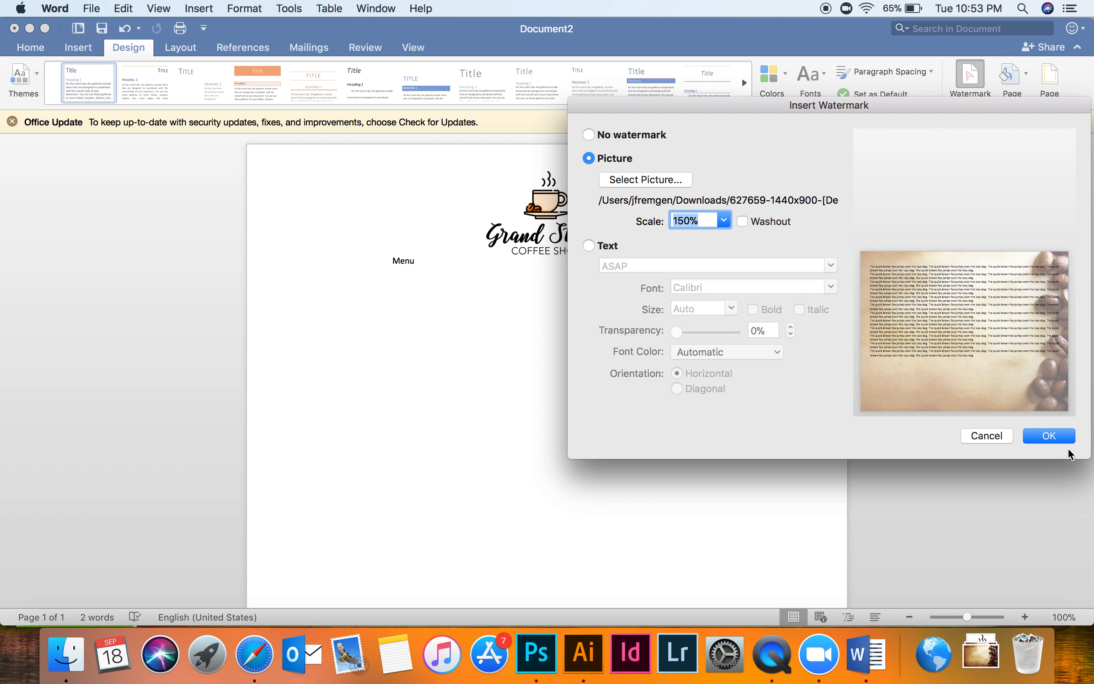
{"action": "left_click", "coordinate": [1053, 437]}
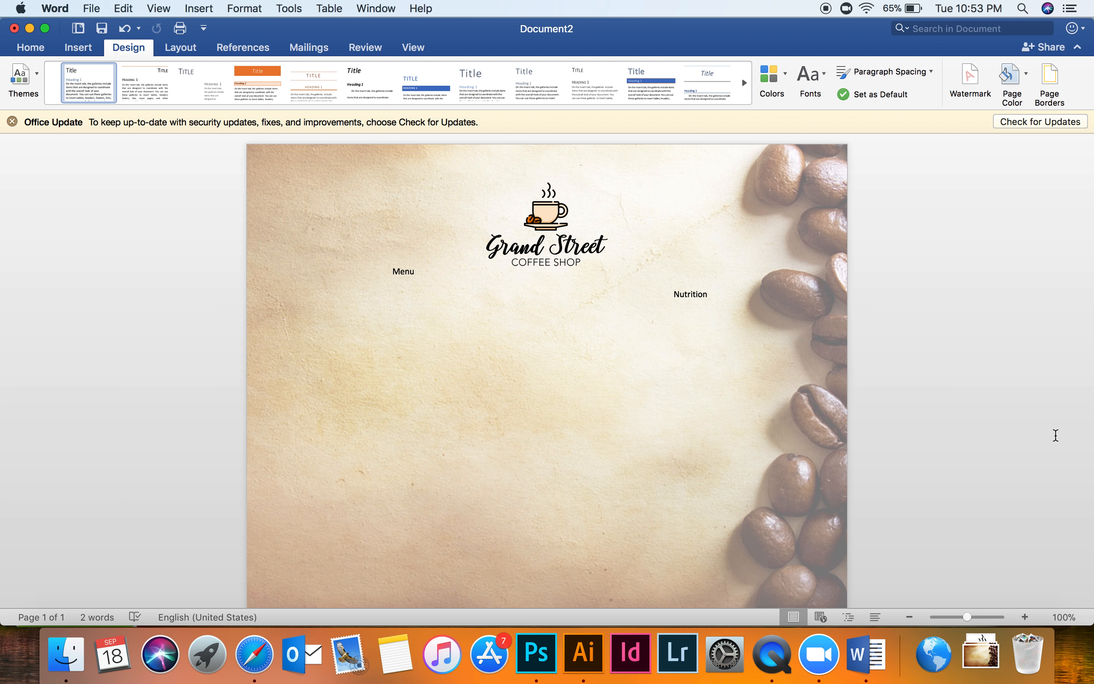
Step: Remove the extra blank lines before the Nutrition heading to line it up with Menu, and center the heading in its column
{"action": "left_click", "coordinate": [672, 295]}
{"action": "key", "text": "BackSpace"}
{"action": "key", "text": "BackSpace"}
{"action": "left_click", "coordinate": [39, 49]}
{"action": "left_click", "coordinate": [364, 98]}
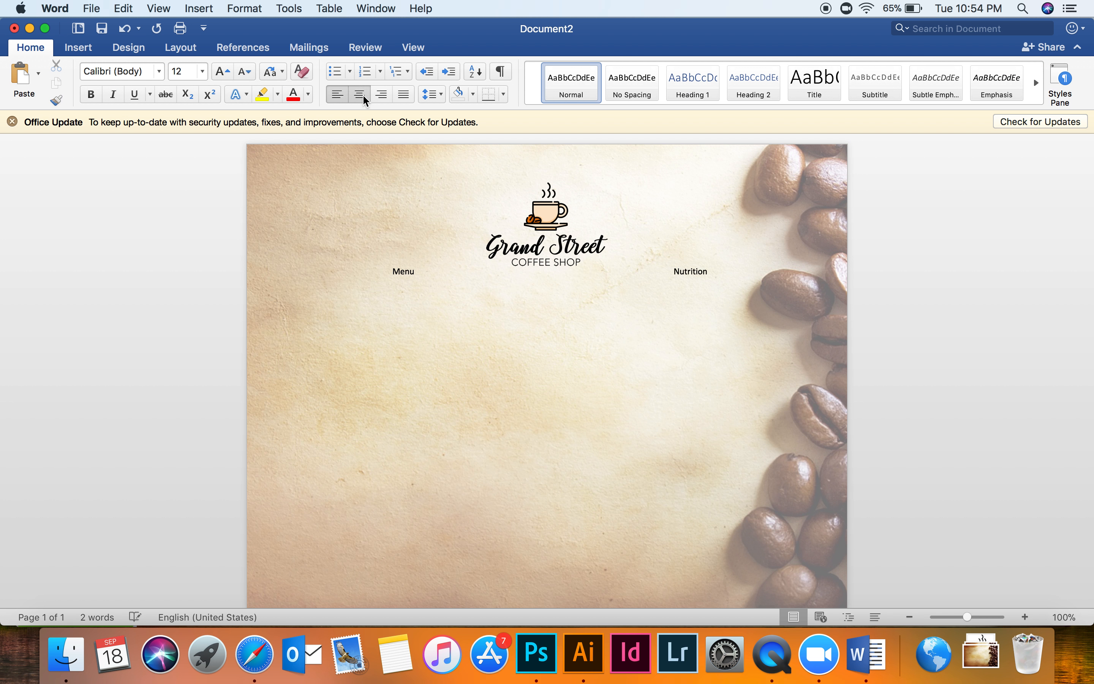